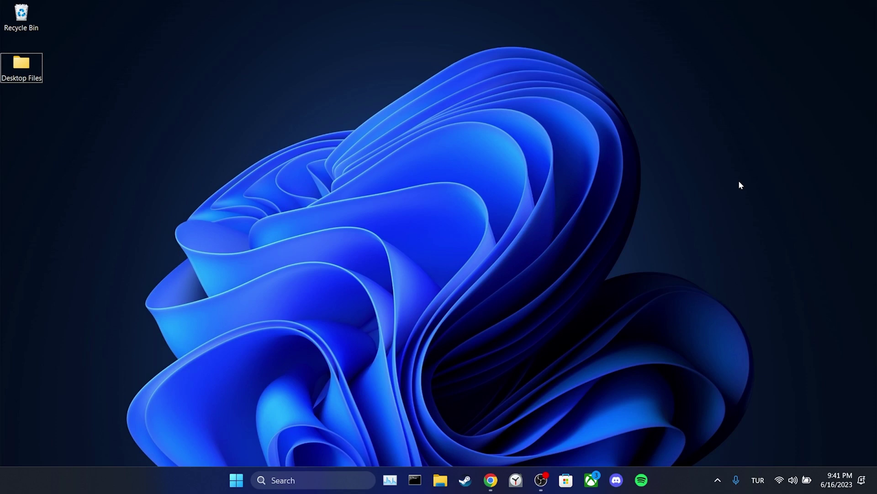
- Launch Chrome and open Settings' About Chrome page to confirm it's up to date
{"action": "left_click", "coordinate": [740, 184]}
{"action": "left_click", "coordinate": [491, 479]}
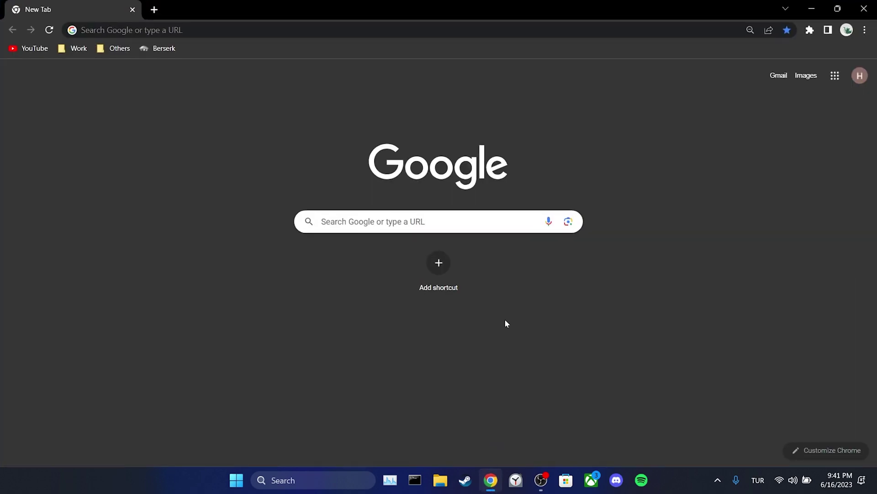
{"action": "left_click", "coordinate": [865, 30]}
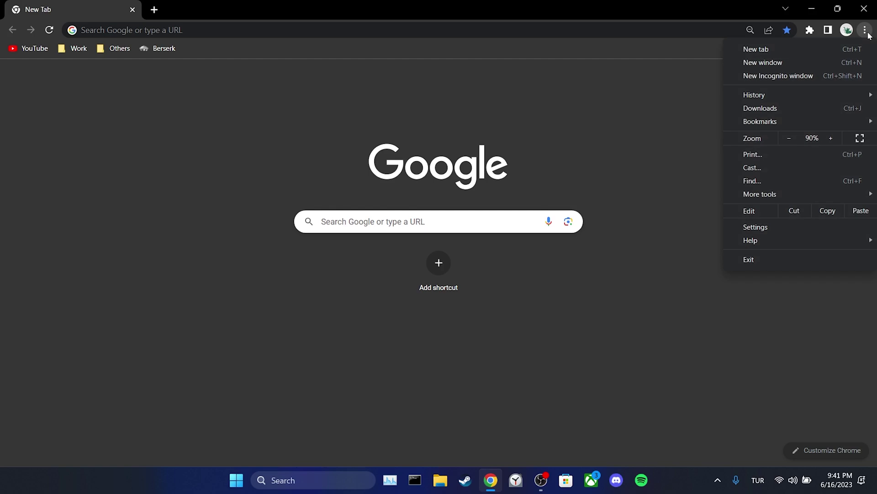
{"action": "left_click", "coordinate": [833, 227]}
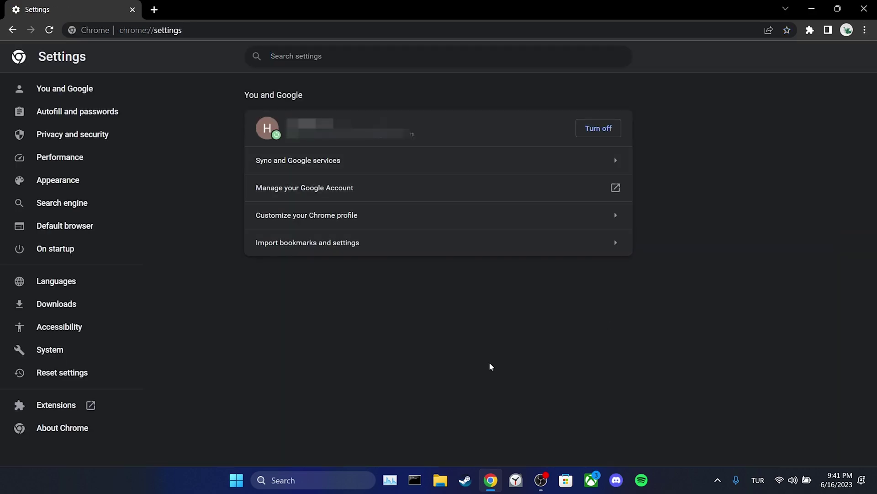
{"action": "left_click", "coordinate": [58, 433]}
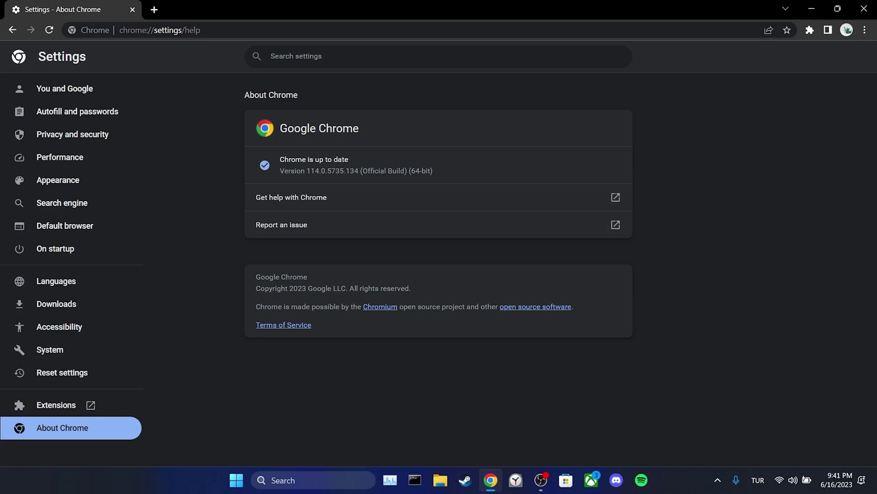
- Open 'See all site data and permissions' from Privacy and security's cookies settings
{"action": "left_click", "coordinate": [87, 142]}
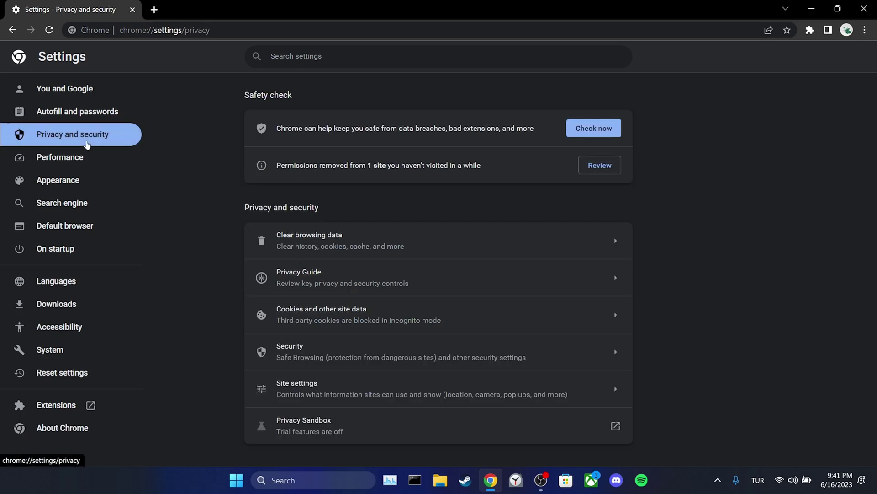
{"action": "left_click", "coordinate": [359, 324]}
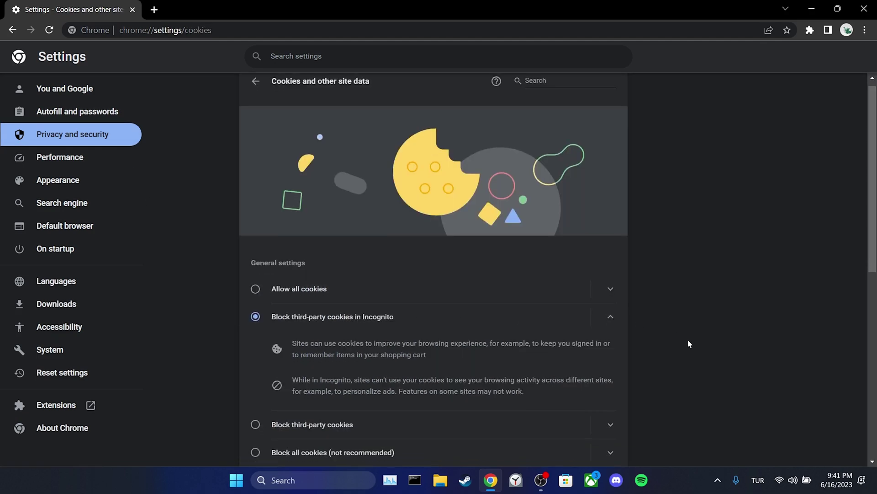
{"action": "scroll", "coordinate": [690, 340], "scroll_direction": "down", "scroll_amount": 4}
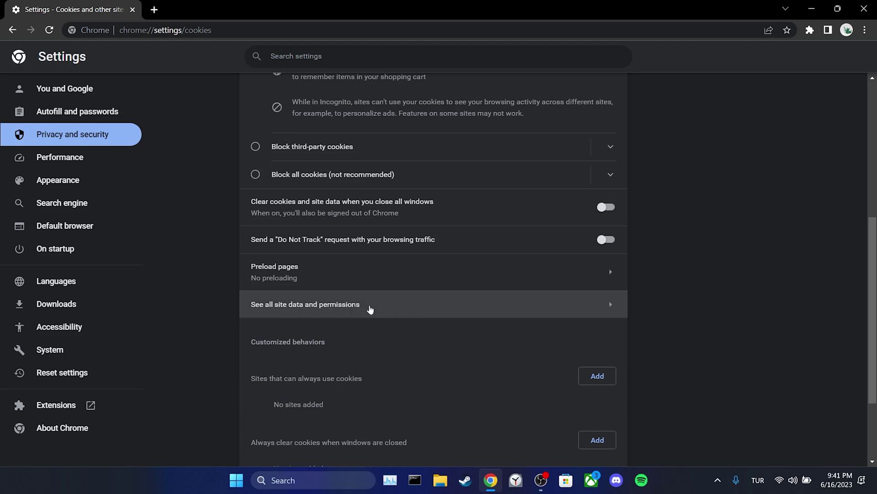
{"action": "left_click", "coordinate": [322, 311]}
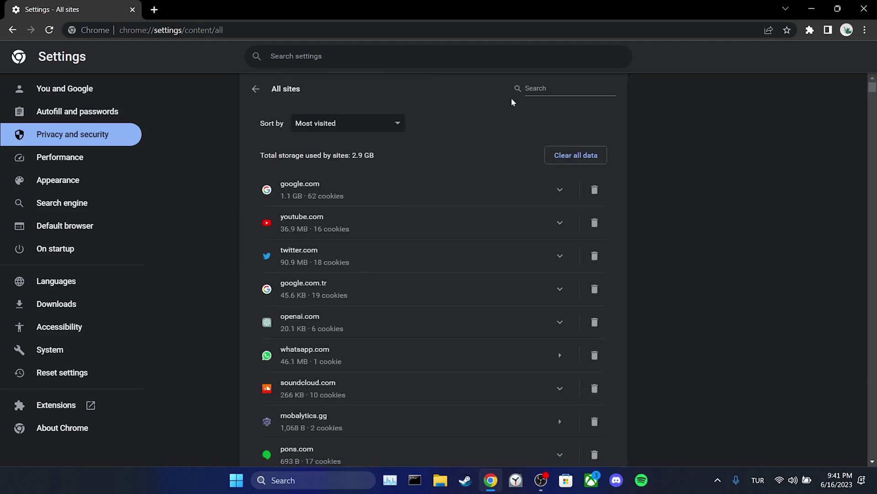
- Filter All sites by 'youtube' and clear the data for ssyoutube.com and youtube.com
{"action": "left_click", "coordinate": [529, 89]}
{"action": "type", "text": "you"}
{"action": "type", "text": "tube"}
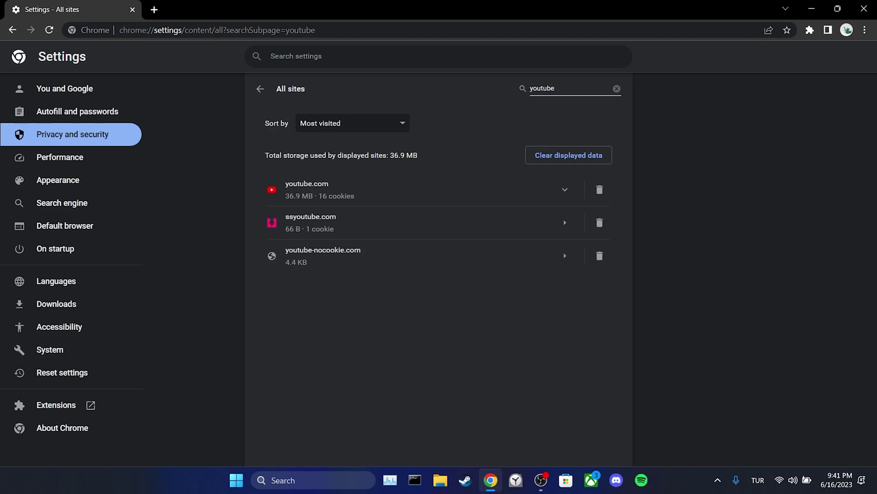
{"action": "left_click", "coordinate": [600, 222]}
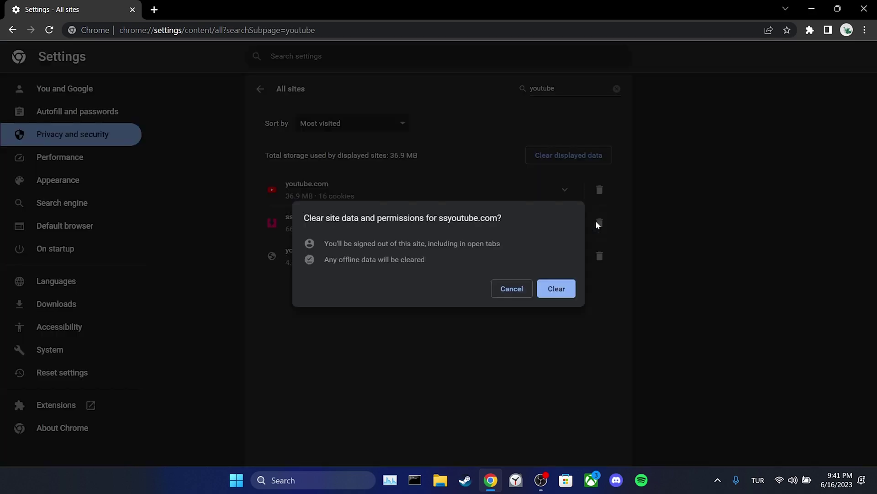
{"action": "left_click", "coordinate": [555, 289]}
{"action": "left_click", "coordinate": [576, 89]}
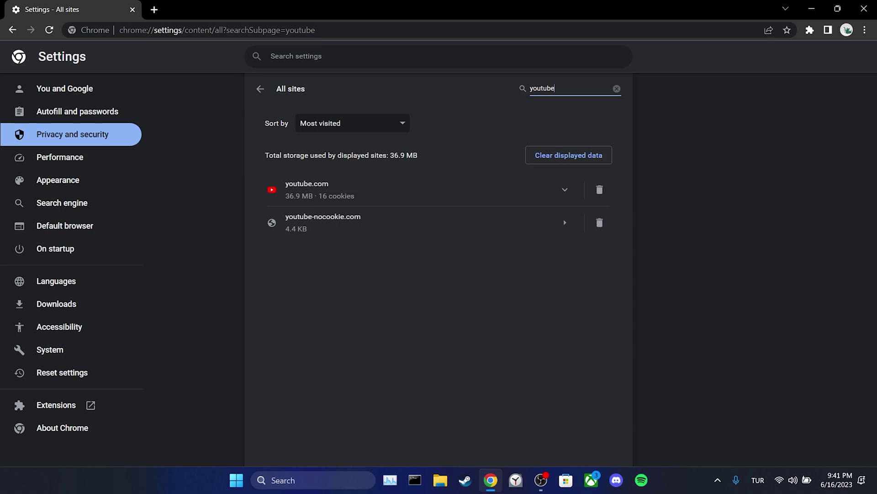
{"action": "left_click", "coordinate": [600, 189]}
{"action": "left_click", "coordinate": [560, 293]}
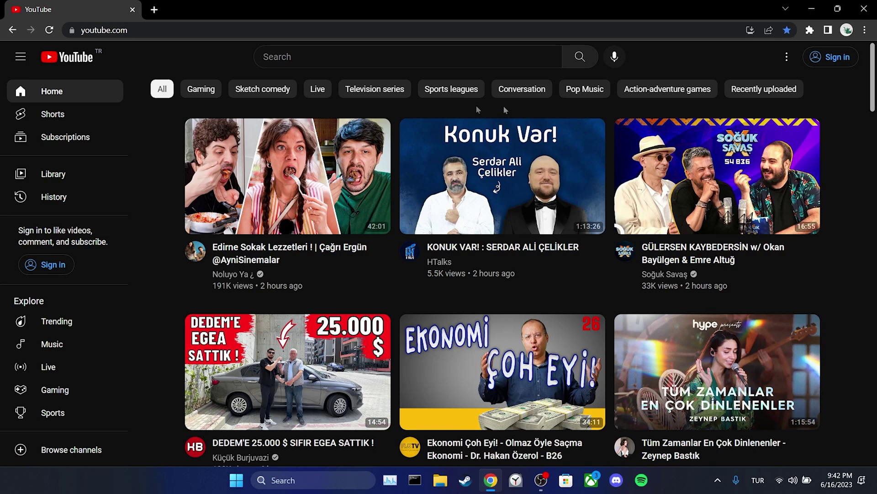
- Sign in to YouTube from the home page's Sign in button
{"action": "left_click", "coordinate": [842, 60]}
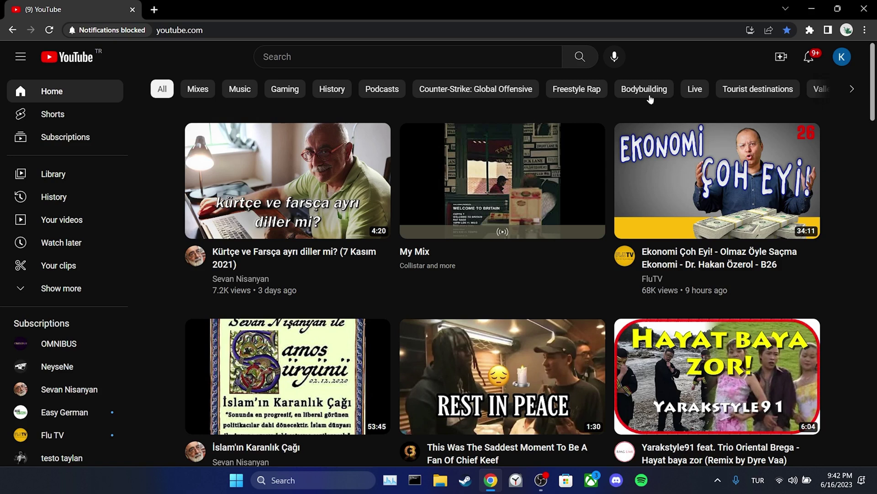
- Switch off Inline playback under YouTube's Playback and performance settings, then return home
{"action": "left_click", "coordinate": [841, 57]}
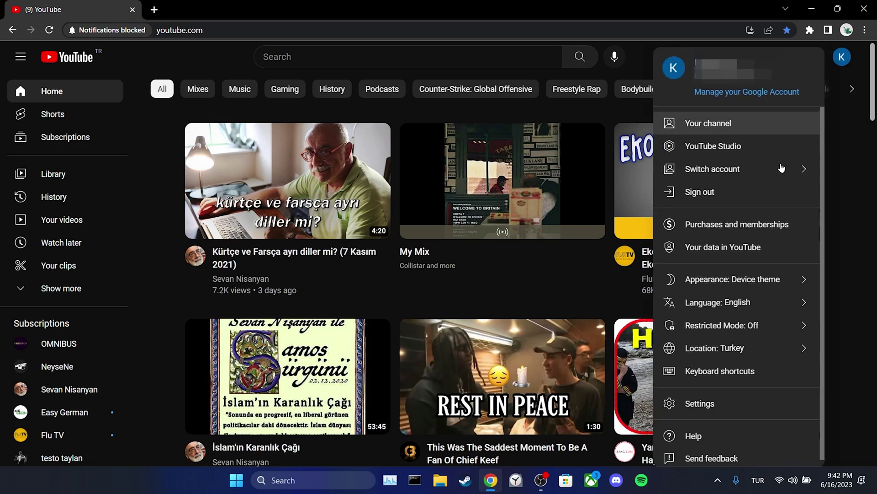
{"action": "left_click", "coordinate": [720, 405]}
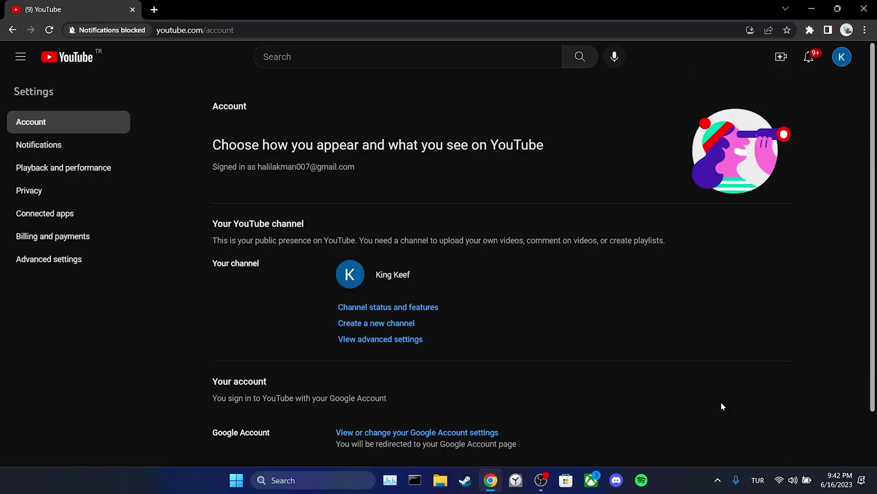
{"action": "left_click", "coordinate": [86, 175]}
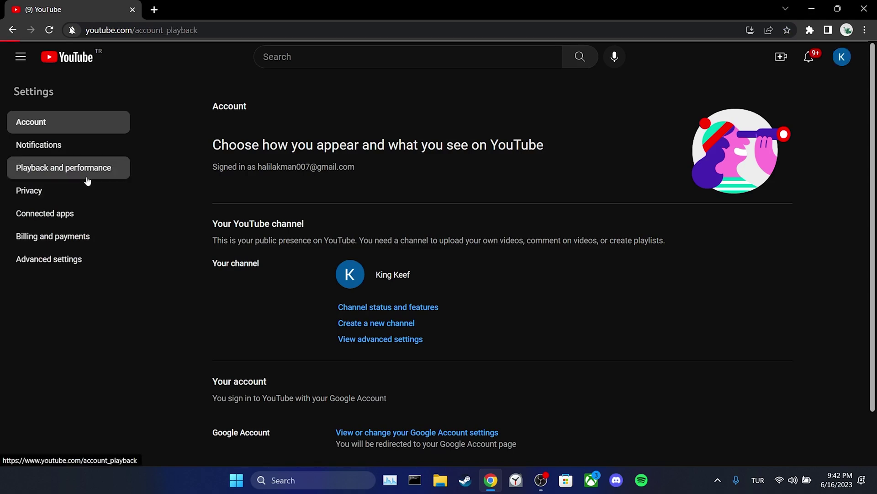
{"action": "scroll", "coordinate": [543, 301], "scroll_direction": "down", "scroll_amount": 1}
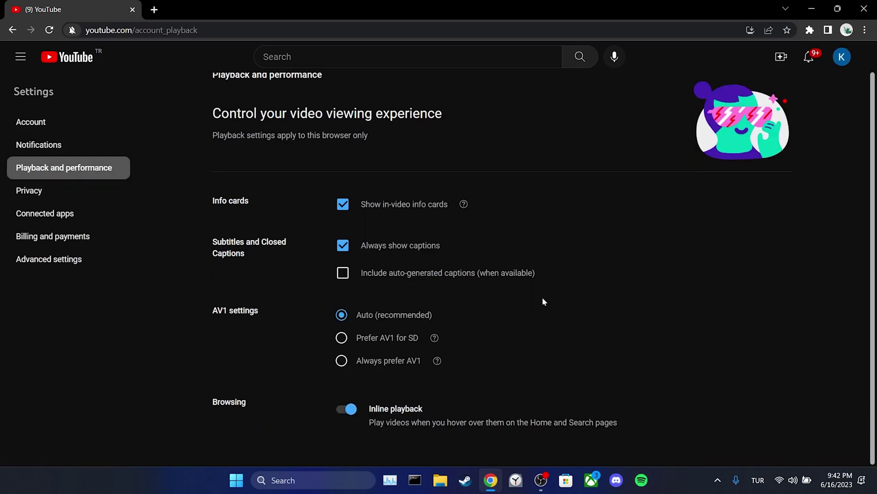
{"action": "left_click", "coordinate": [346, 411]}
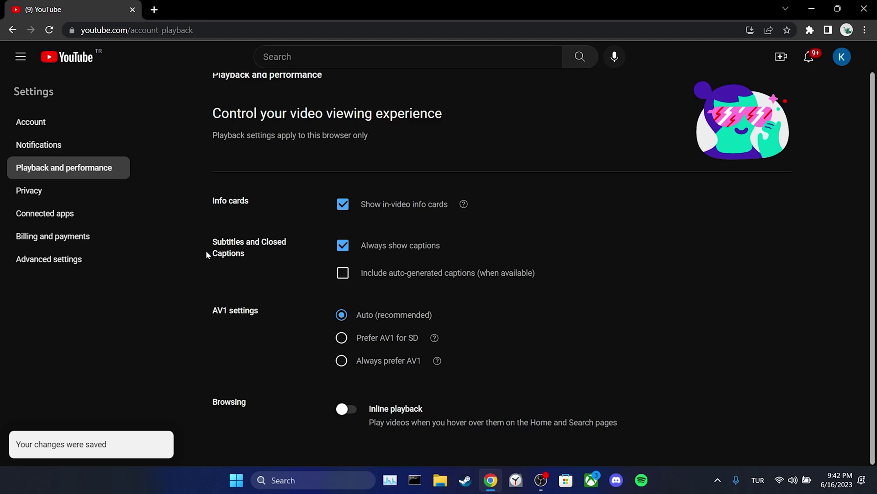
{"action": "left_click", "coordinate": [78, 61]}
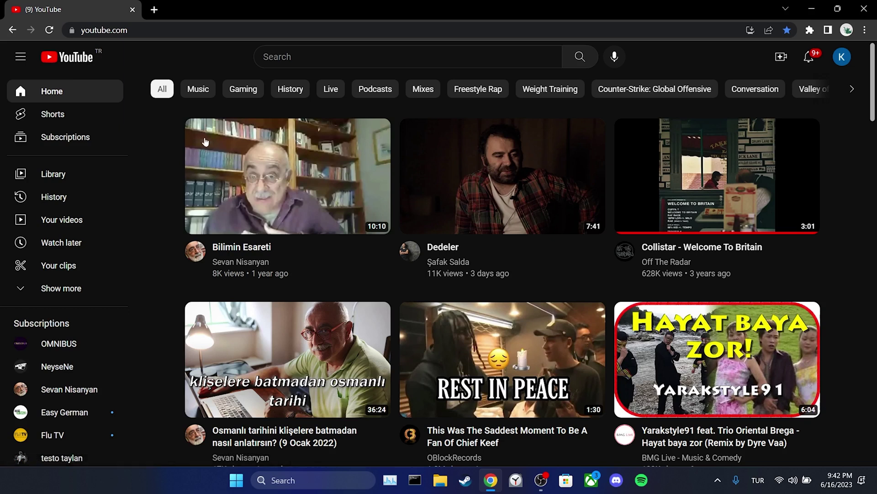
- Middle-click Bilimin Esareti and two other home-page videos into background tabs
{"action": "mouse_move", "coordinate": [287, 176]}
{"action": "middle_click", "coordinate": [278, 168]}
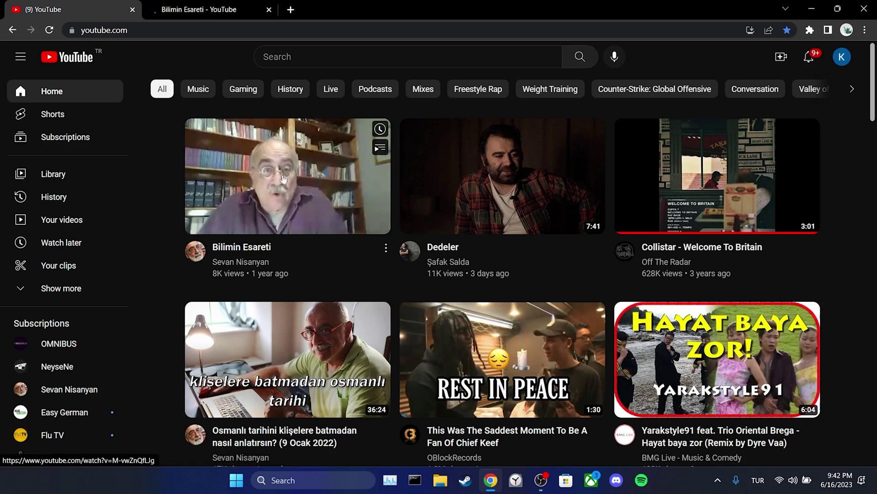
{"action": "mouse_move", "coordinate": [289, 360]}
{"action": "middle_click", "coordinate": [305, 356]}
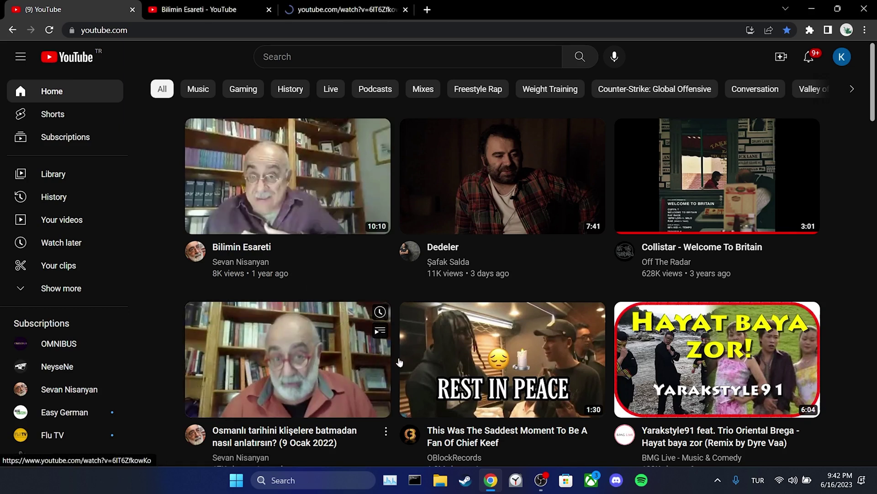
{"action": "middle_click", "coordinate": [520, 371]}
- Minimize Chrome with Win+D to show the desktop
{"action": "key", "text": "super+d"}
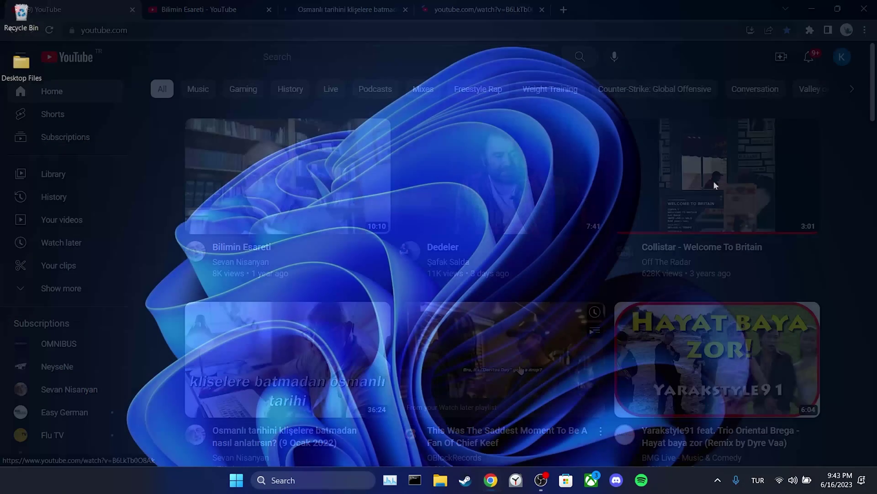